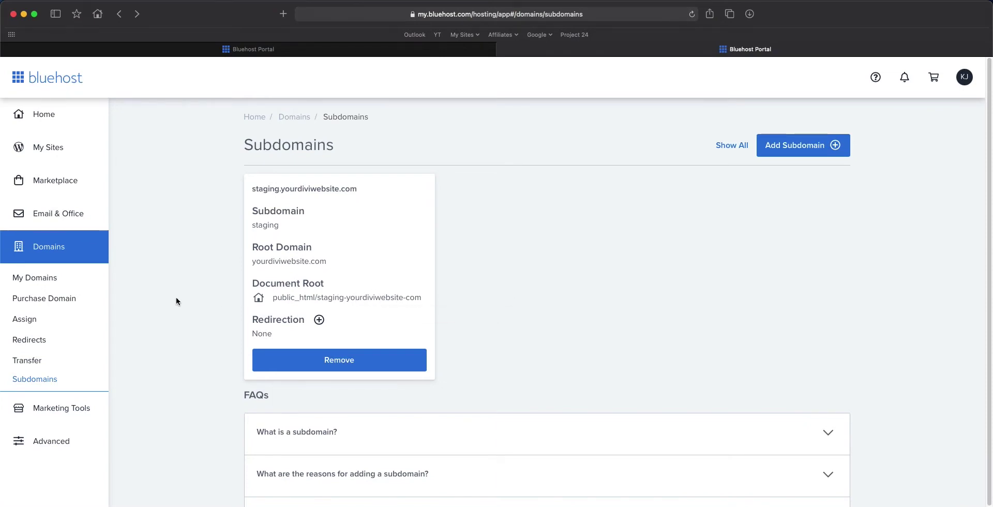
Step: With the staging.yourdiviwebsite.com subdomain confirmed, open cPanel from the Bluehost portal
click(62, 443)
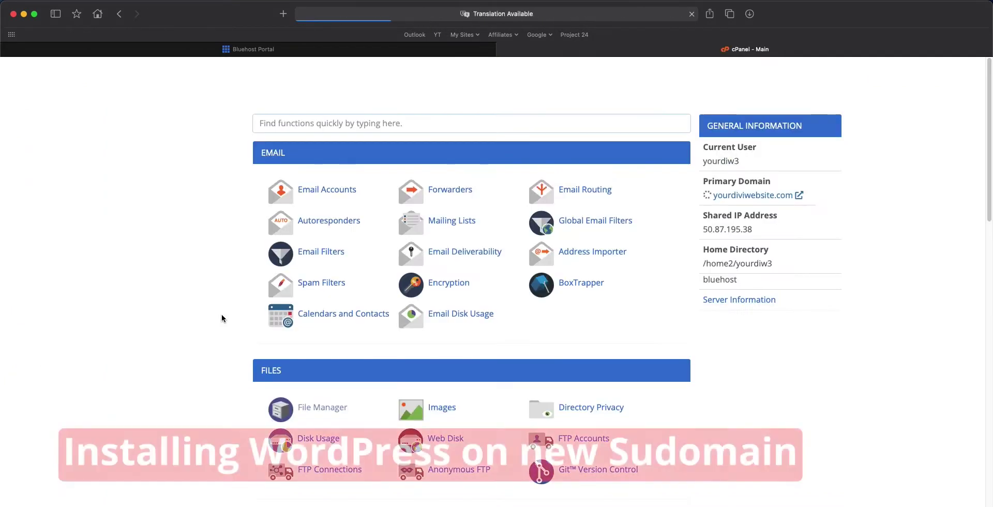
Step: Scroll down to Softaculous Apps Installer and open the WordPress installer page
scroll(221, 315, down, 6)
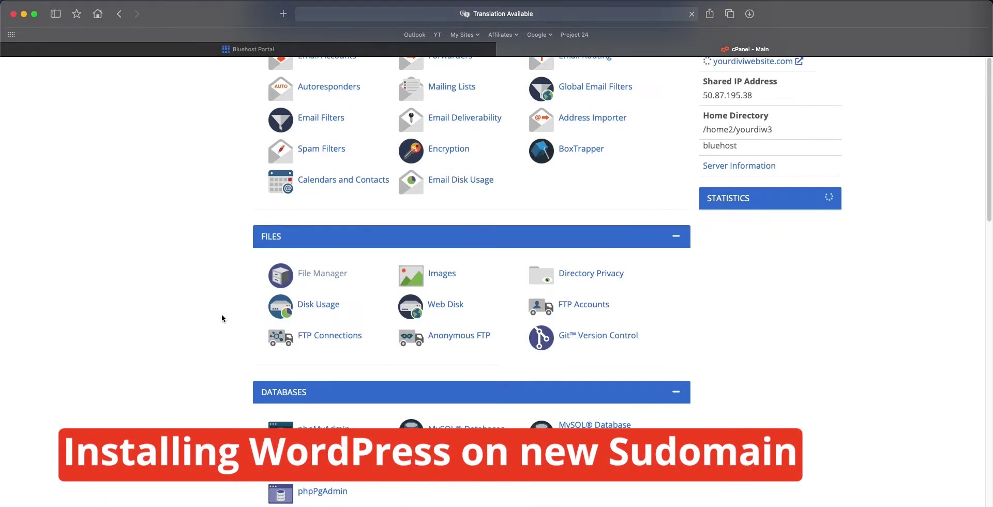
scroll(222, 317, down, 10)
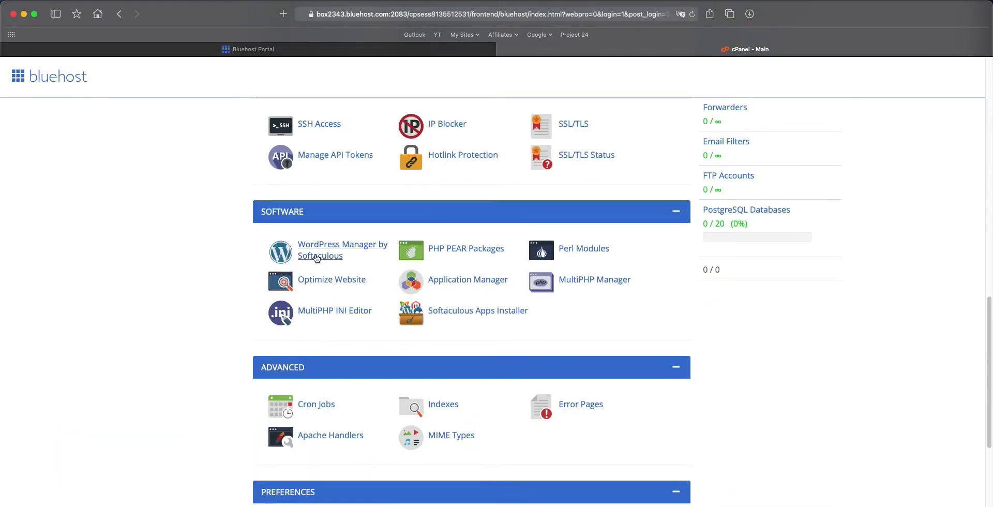
scroll(219, 342, down, 5)
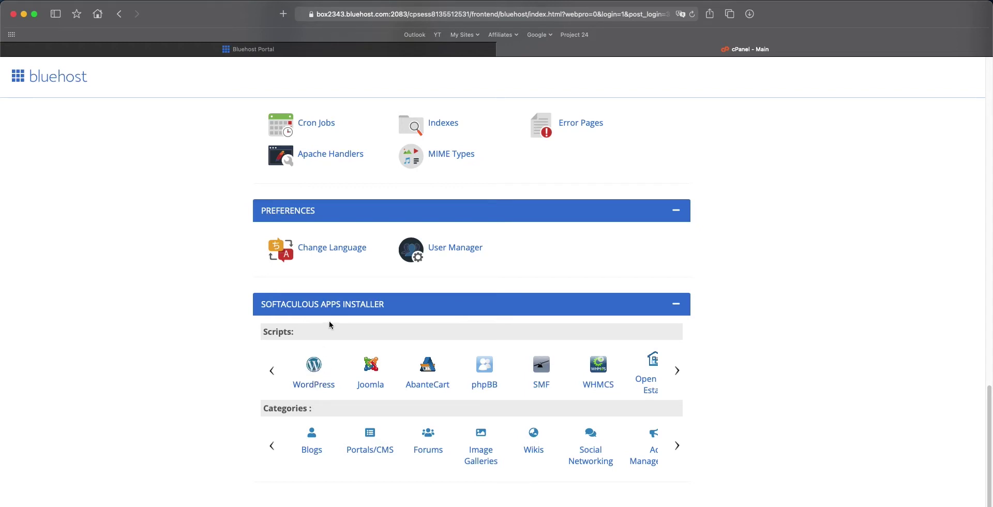
click(314, 367)
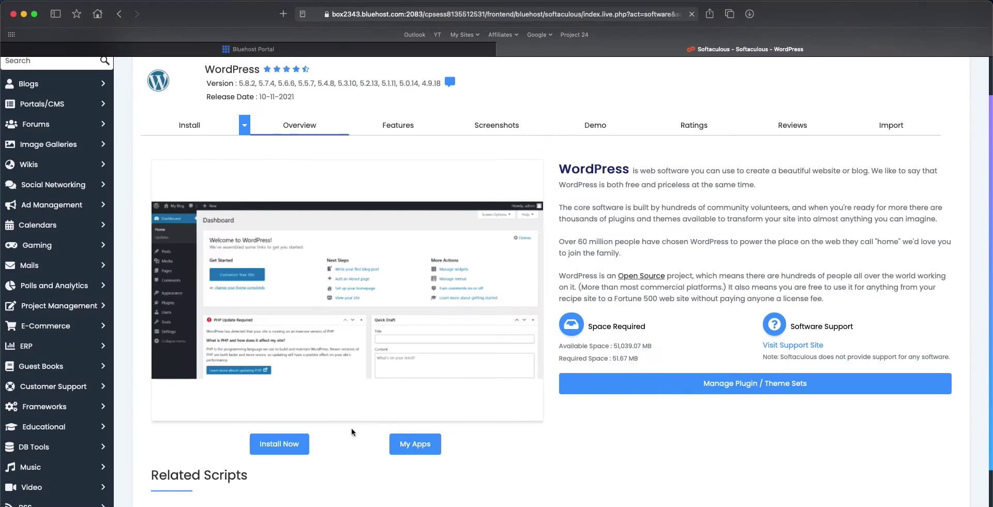
Step: Open the WordPress install form and choose staging.yourdiviwebsite.com as the domain
click(280, 443)
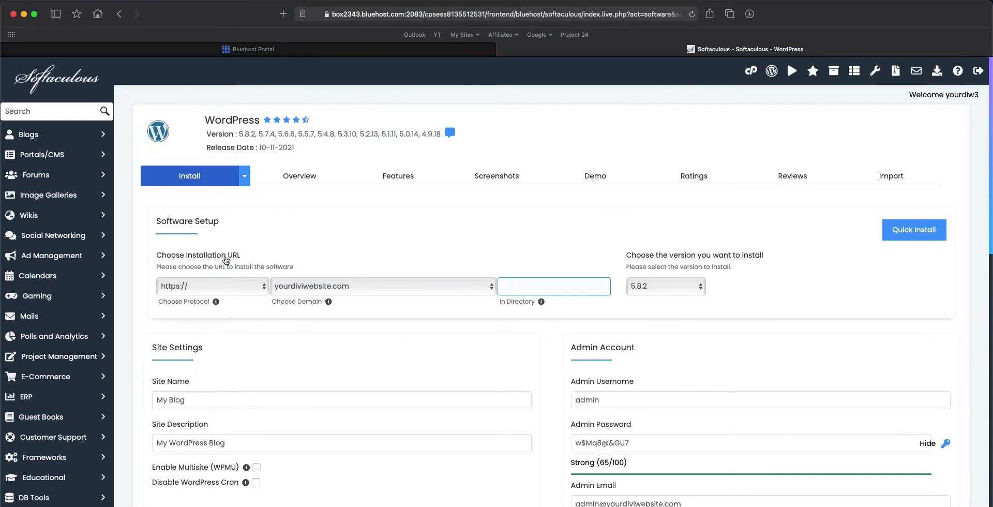
click(229, 262)
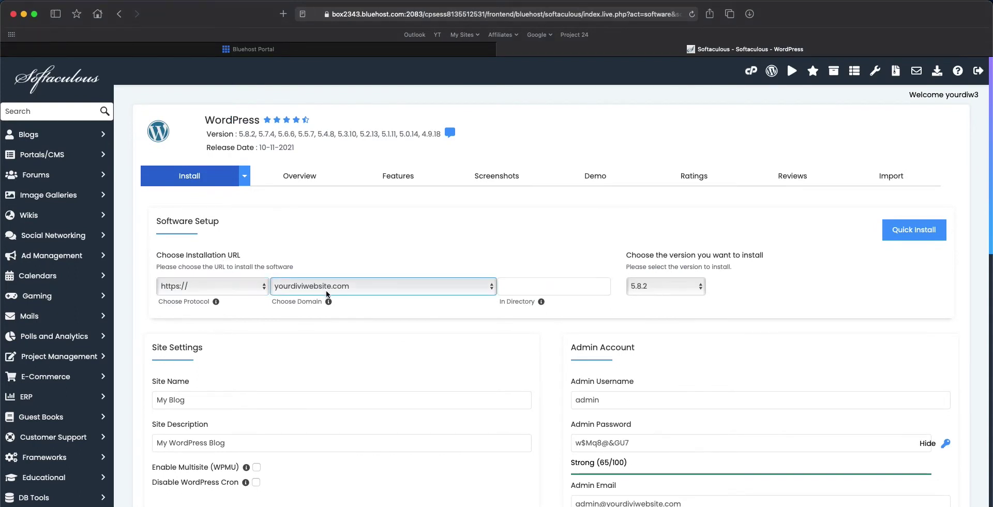
click(368, 292)
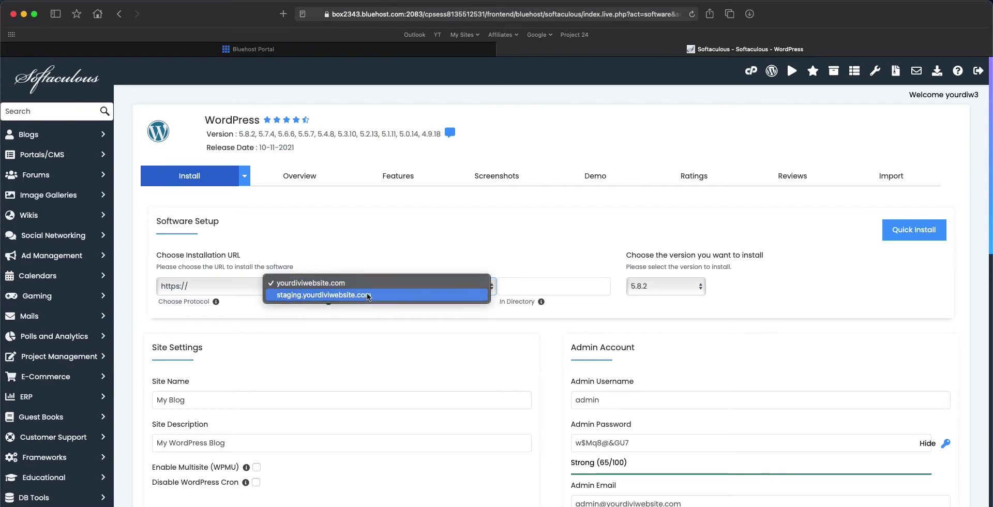
click(366, 295)
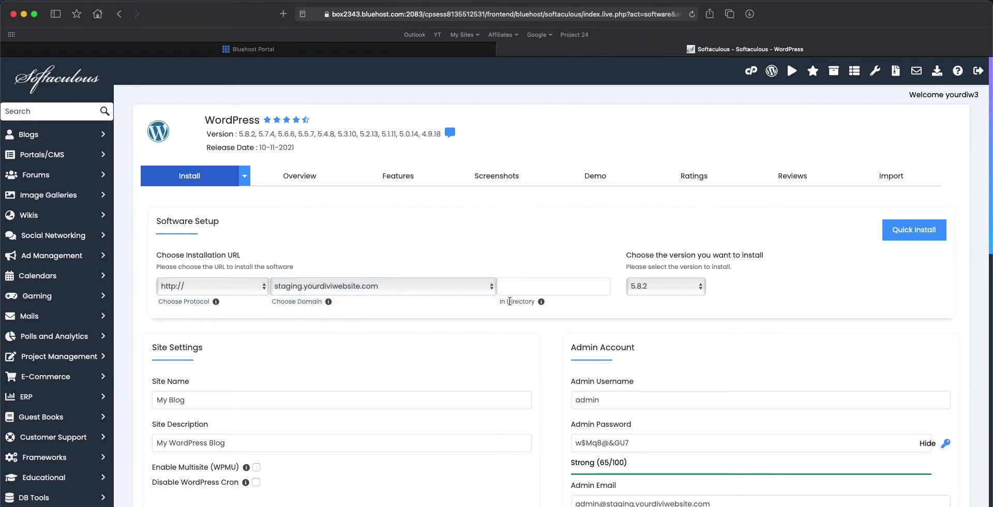
Step: Leave the install directory empty, keep version 5.8.2 and the default site description
click(523, 287)
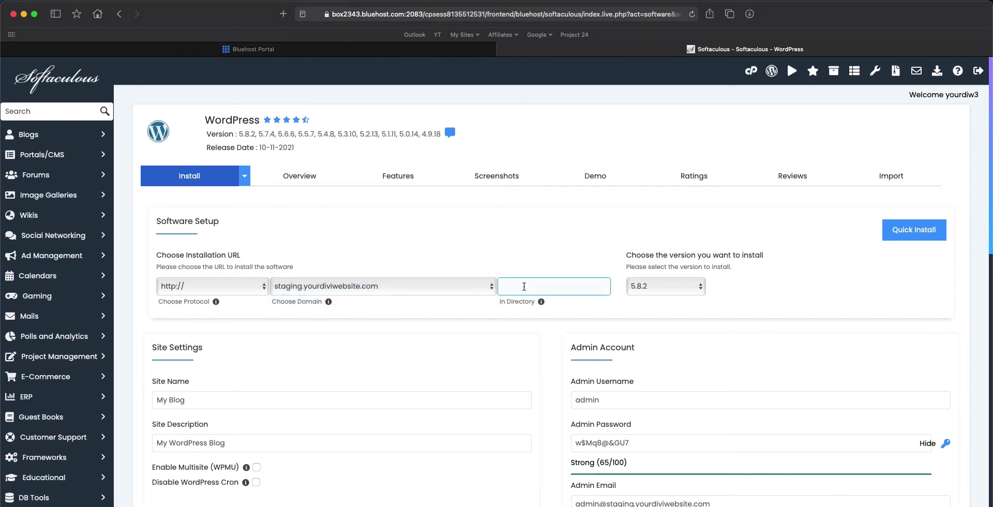
click(665, 286)
click(666, 287)
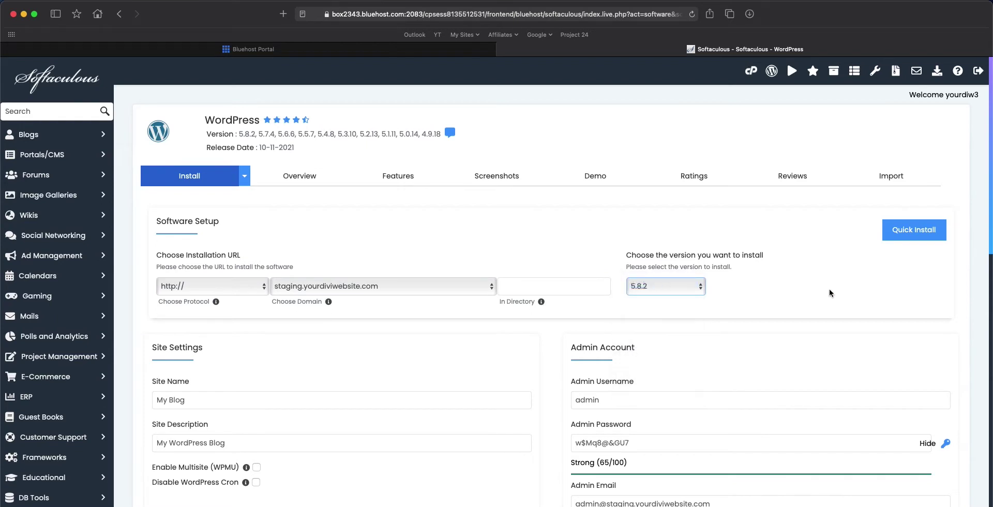
scroll(830, 293, down, 1)
key(Tab)
drag(231, 429, 158, 427)
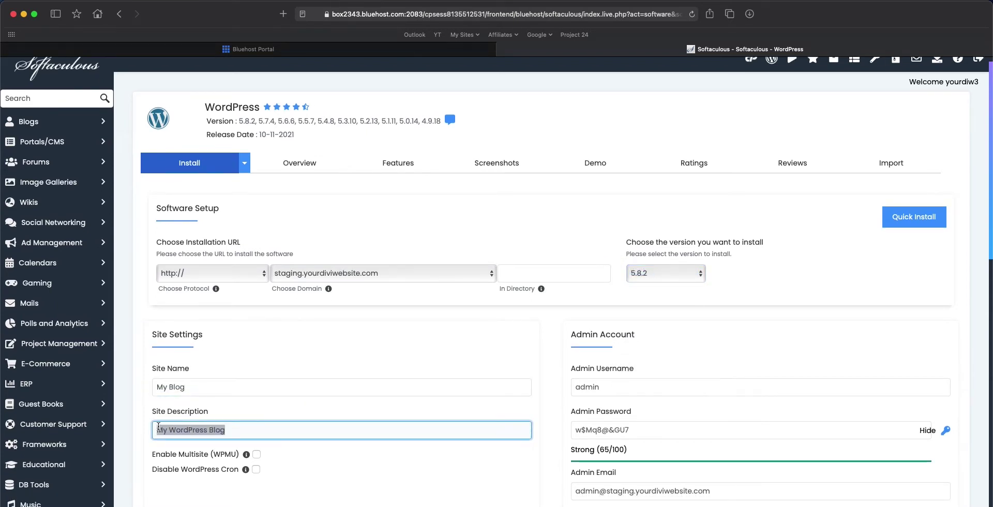
click(669, 365)
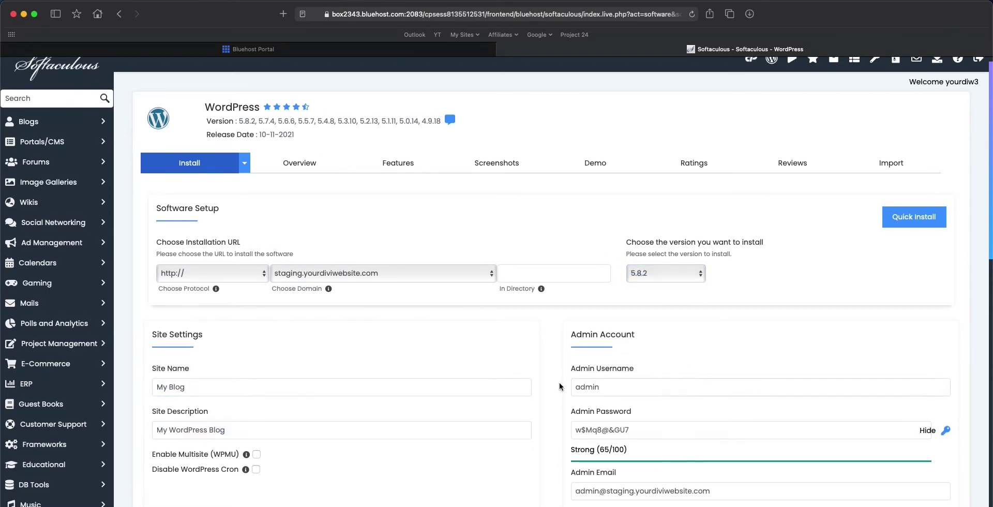
Step: Enter the admin username, password and email, then run Quick Install on the staging subdomain
click(599, 387)
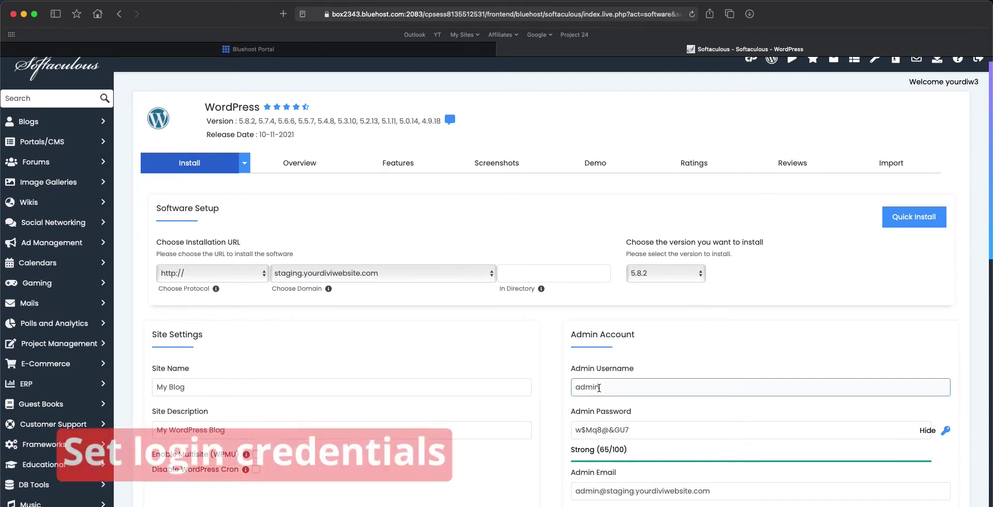
click(616, 425)
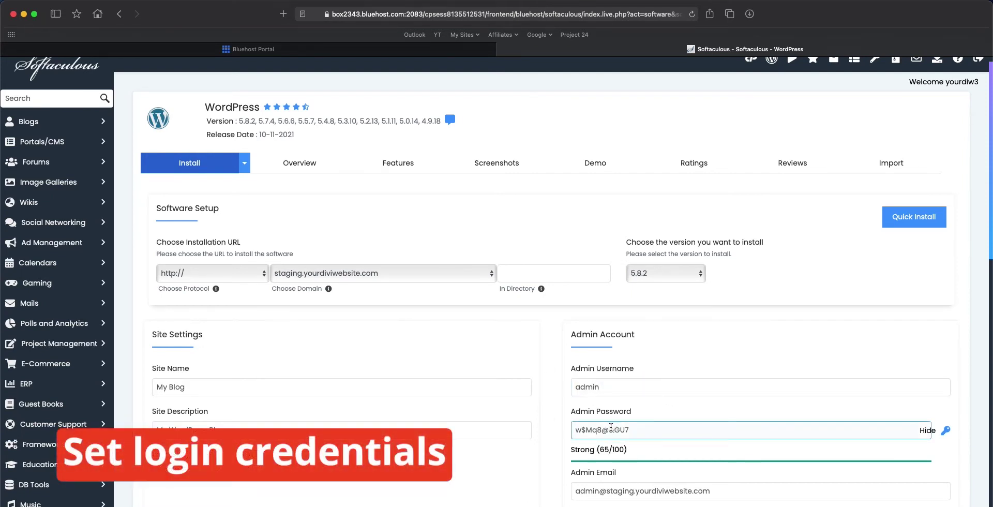
click(624, 491)
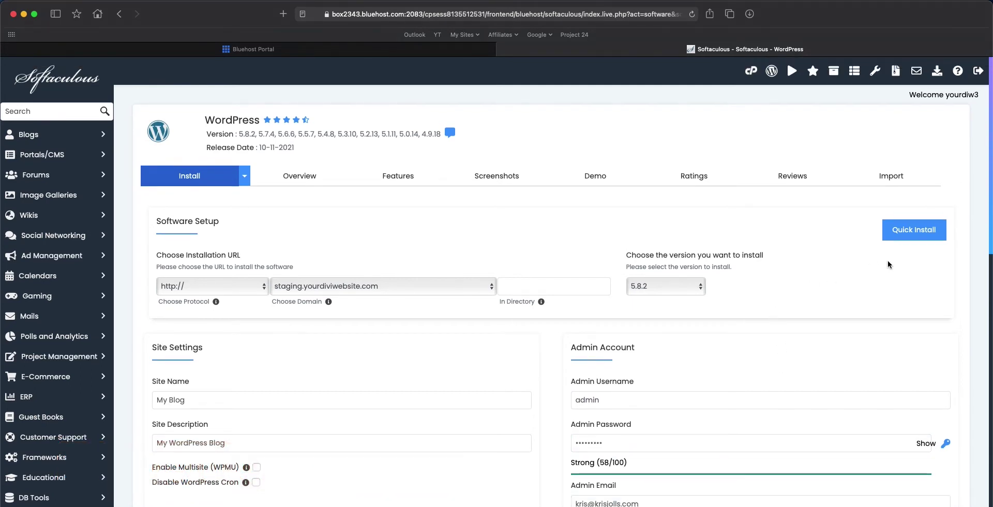
click(903, 234)
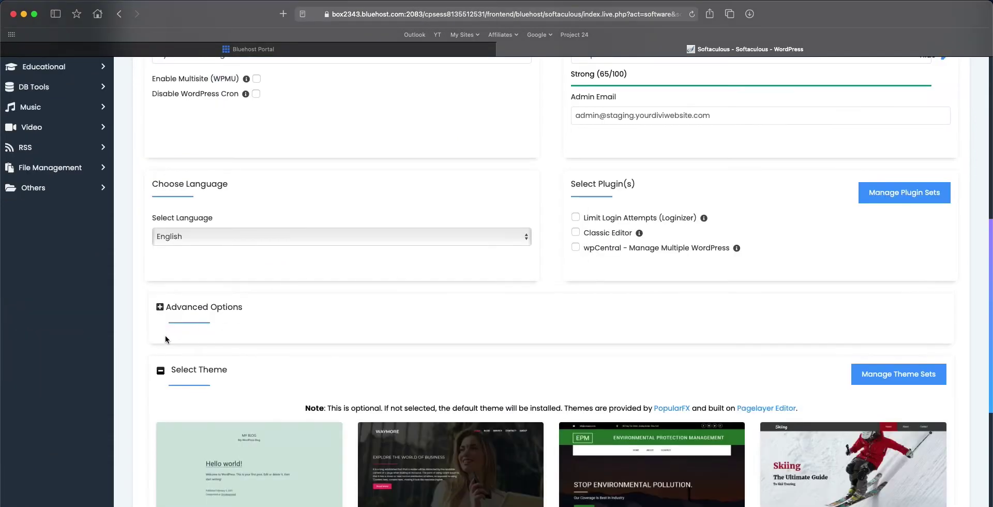
scroll(165, 338, down, 5)
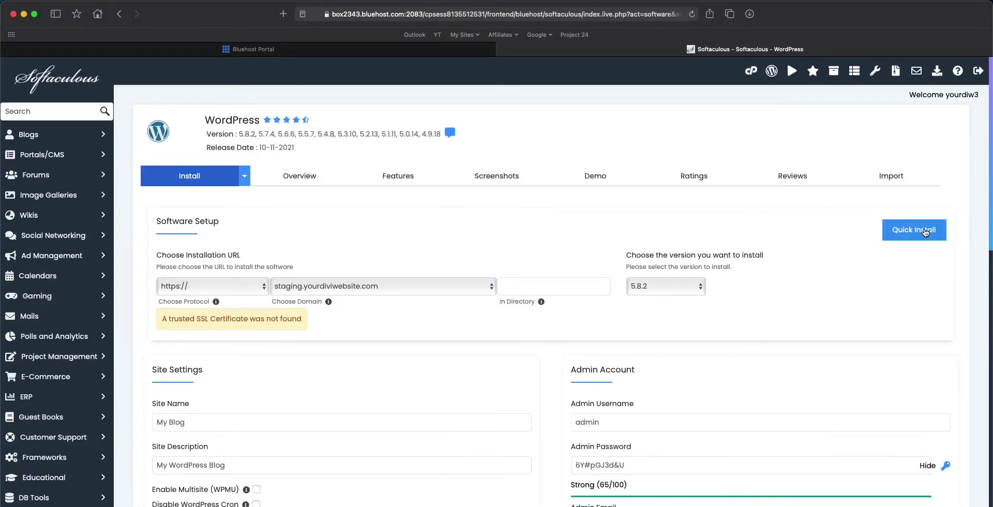
click(926, 233)
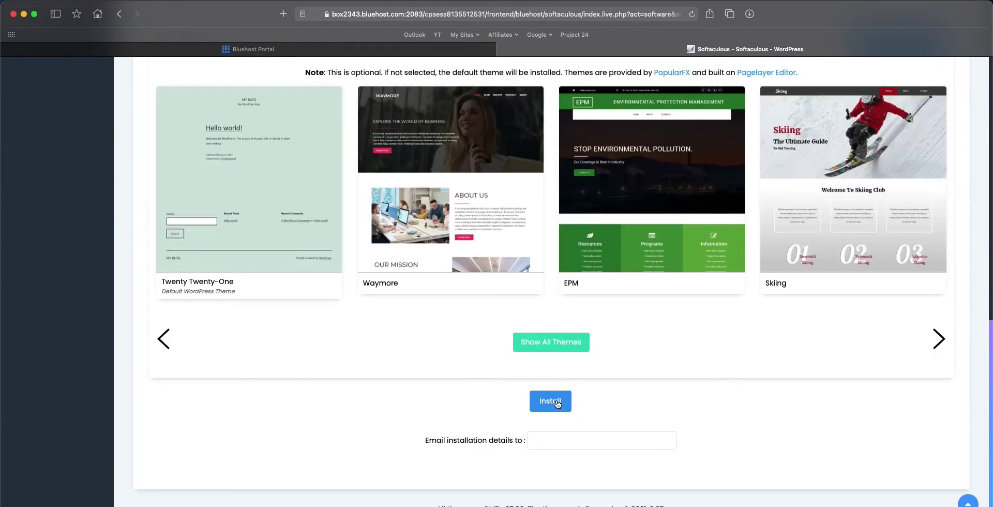
click(557, 404)
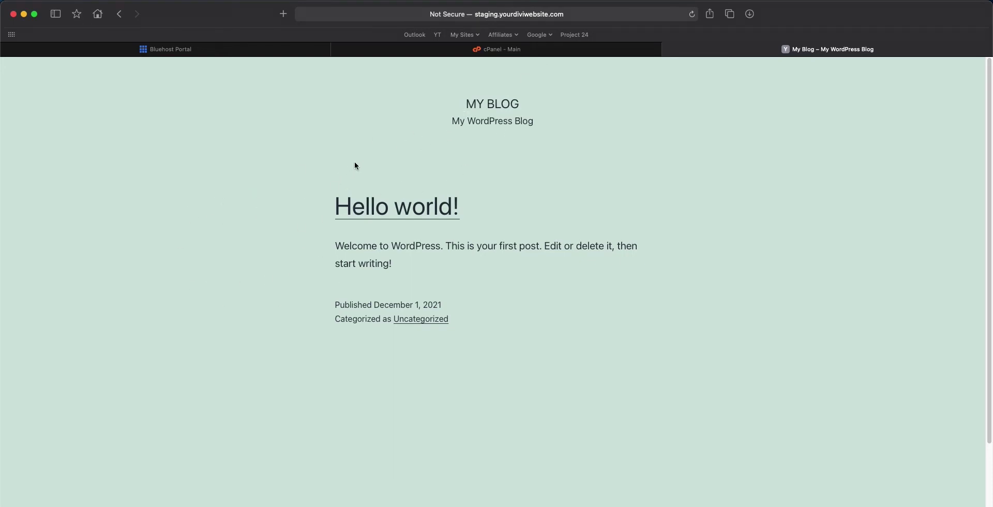
Step: On the new My Blog staging site, select the web address in the address bar
click(594, 12)
Step: Go to staging.yourdiviwebsite.com/wp-admin to load the WordPress login page
key(Right)
text(/)
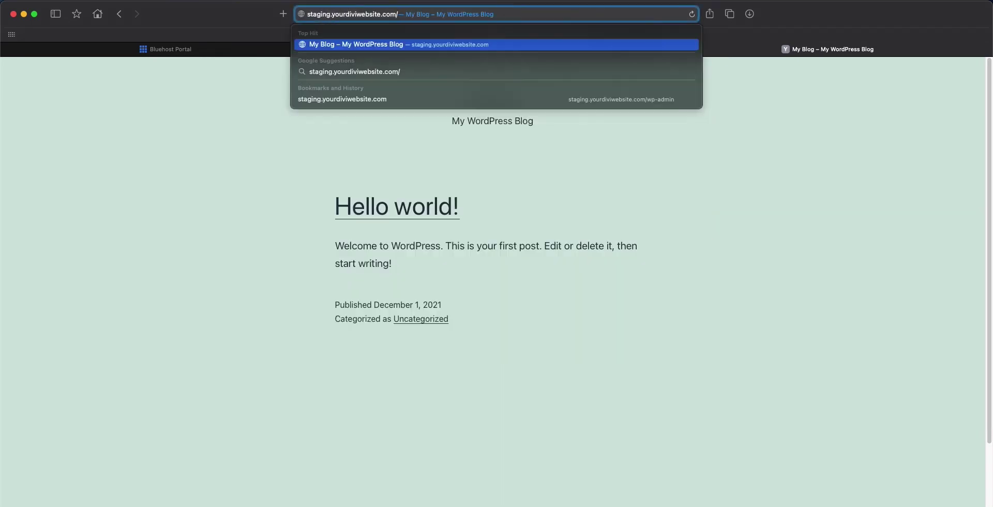
text(/wp-)
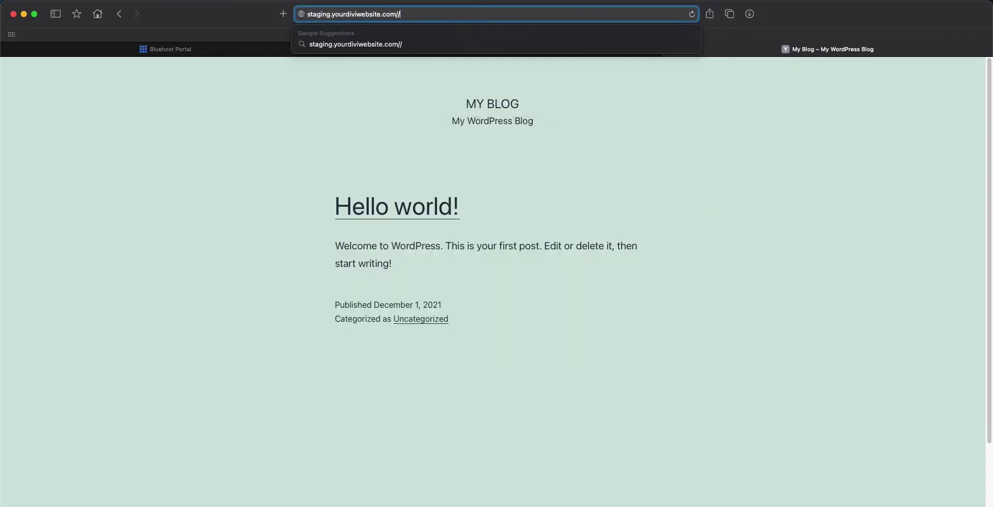
text(admin)
key(Return)
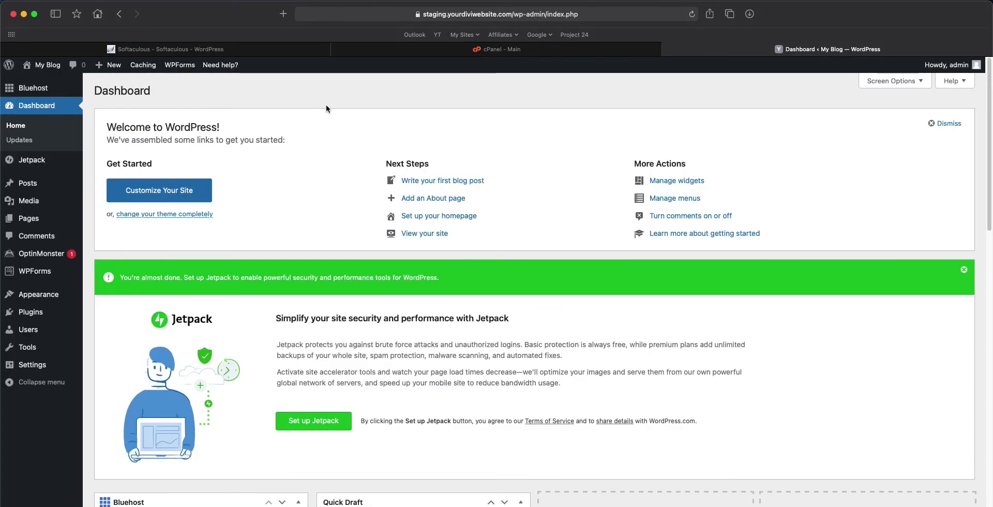
Step: Scroll down and back up through the page after signing in to the staging site
scroll(346, 245, down, 5)
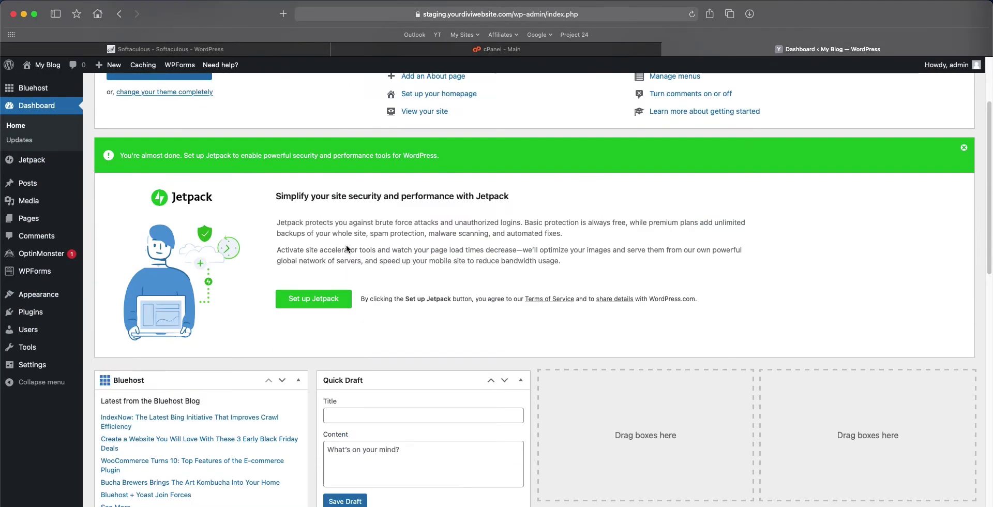
scroll(347, 245, up, 5)
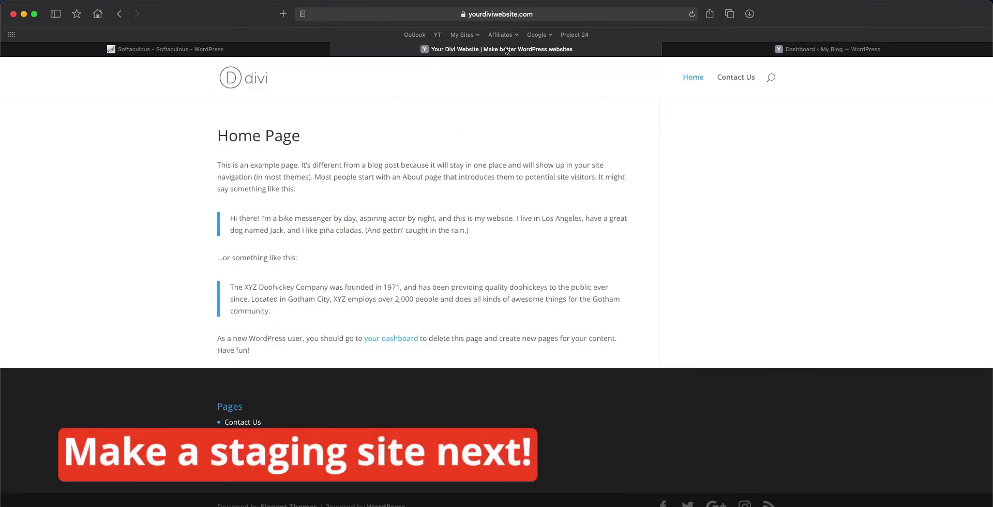
Step: Switch back to the 'Dashboard ‹ My Blog — WordPress' tab
click(719, 51)
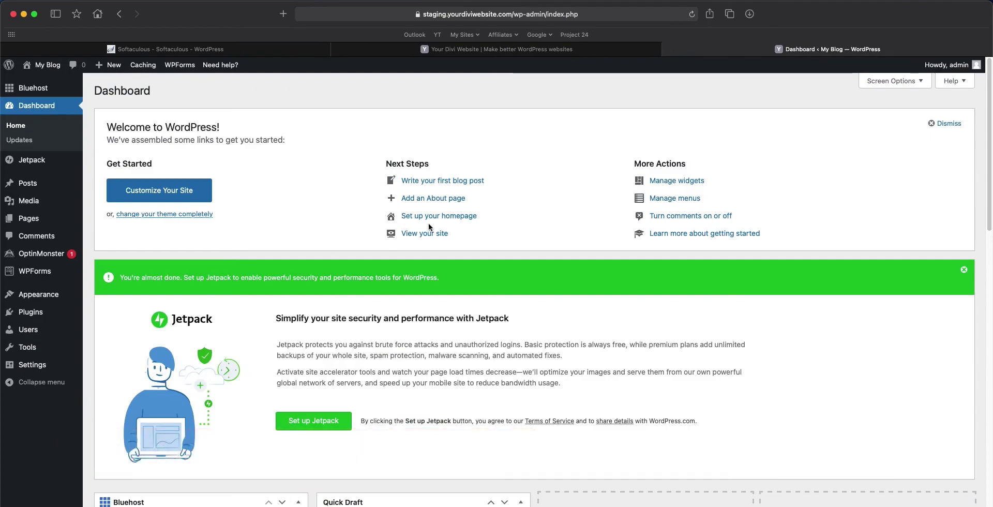